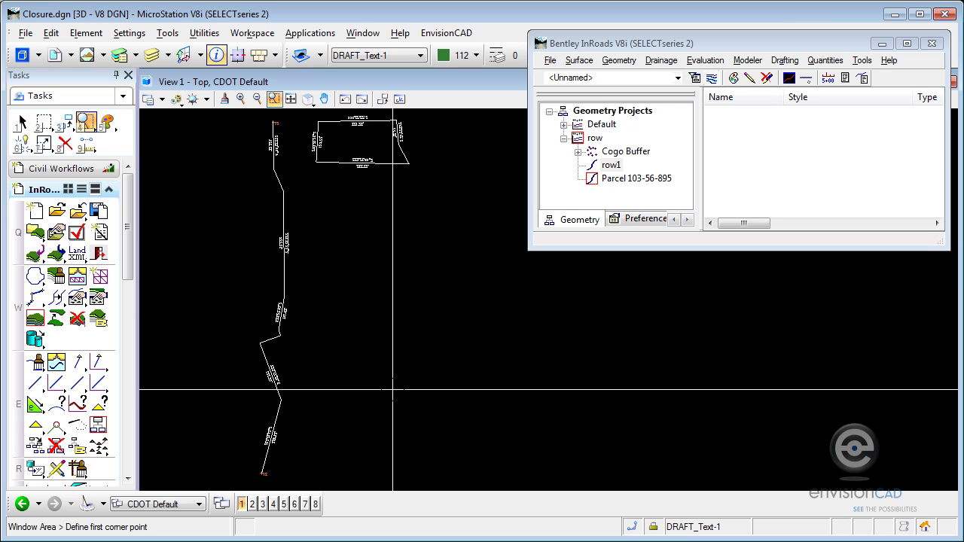
Step: Set row1 as the active horizontal alignment in the Closure.dgn geometry project
{"action": "left_click", "coordinate": [610, 165]}
{"action": "right_click", "coordinate": [610, 167]}
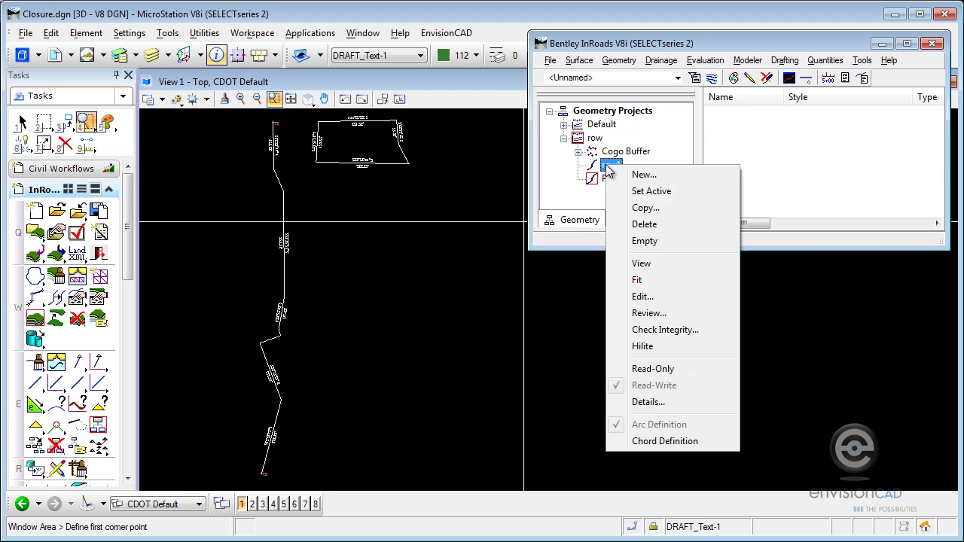
{"action": "left_click", "coordinate": [651, 191]}
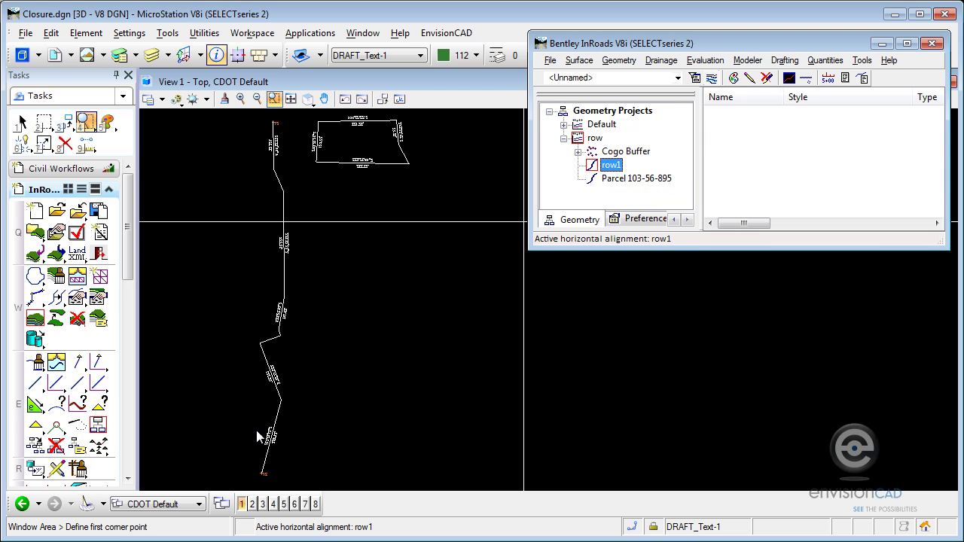
{"action": "left_click", "coordinate": [260, 476]}
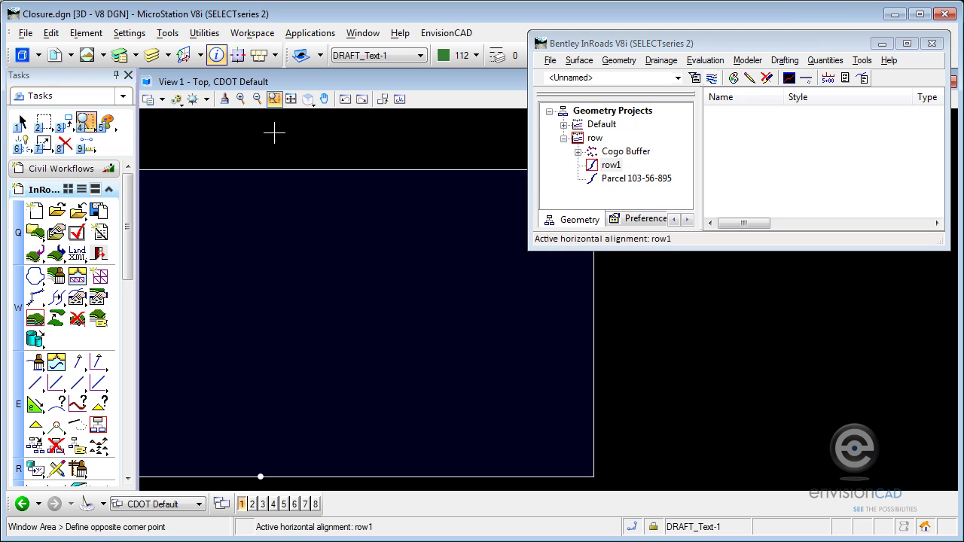
{"action": "left_click", "coordinate": [292, 100]}
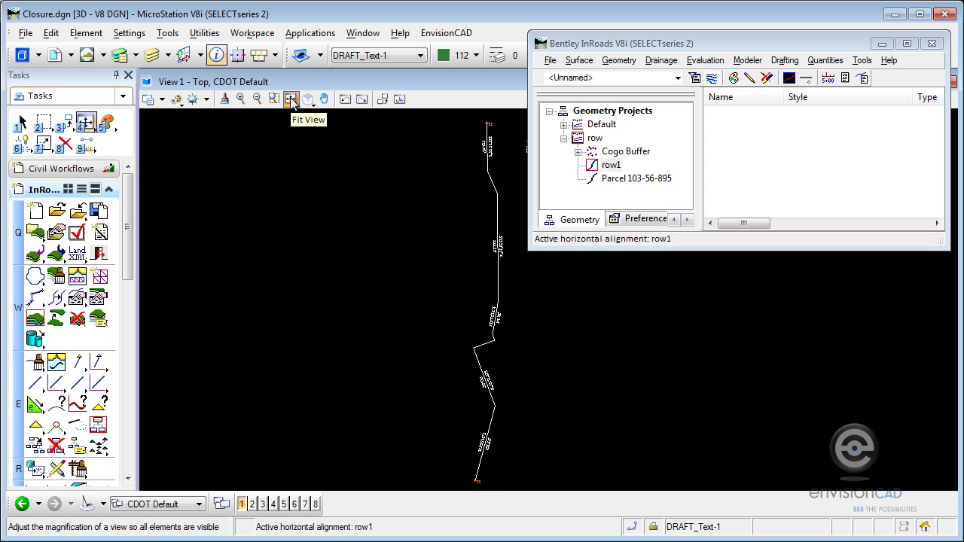
{"action": "left_click", "coordinate": [274, 98]}
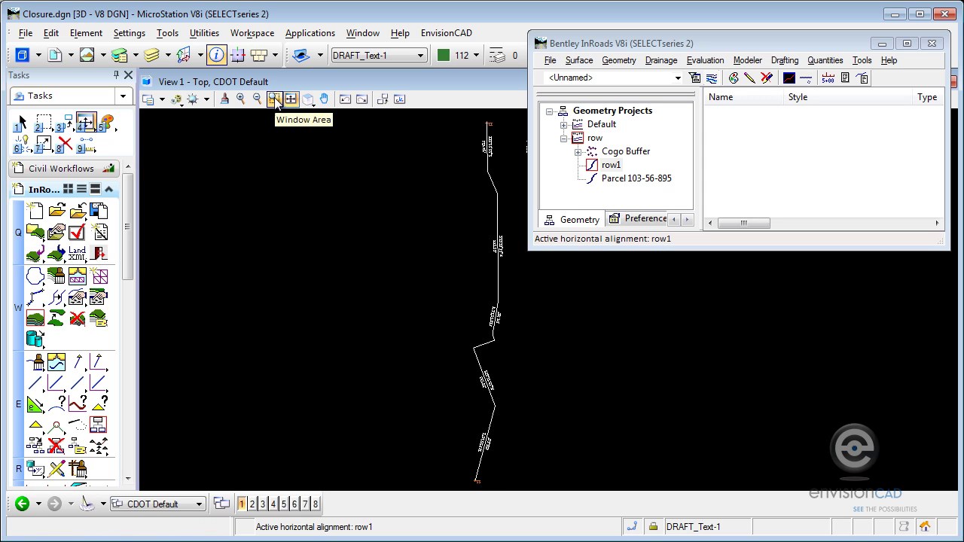
{"action": "left_click", "coordinate": [461, 464]}
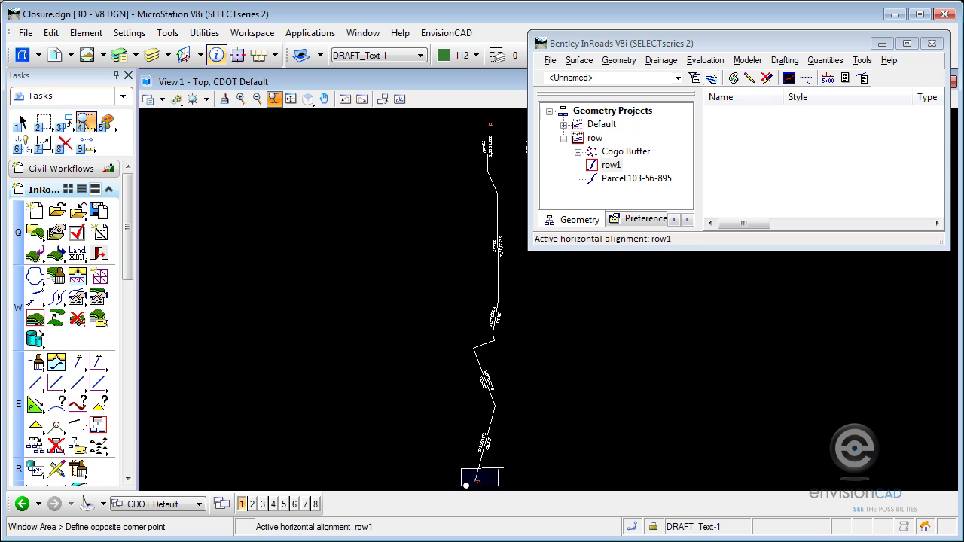
{"action": "left_click", "coordinate": [500, 482]}
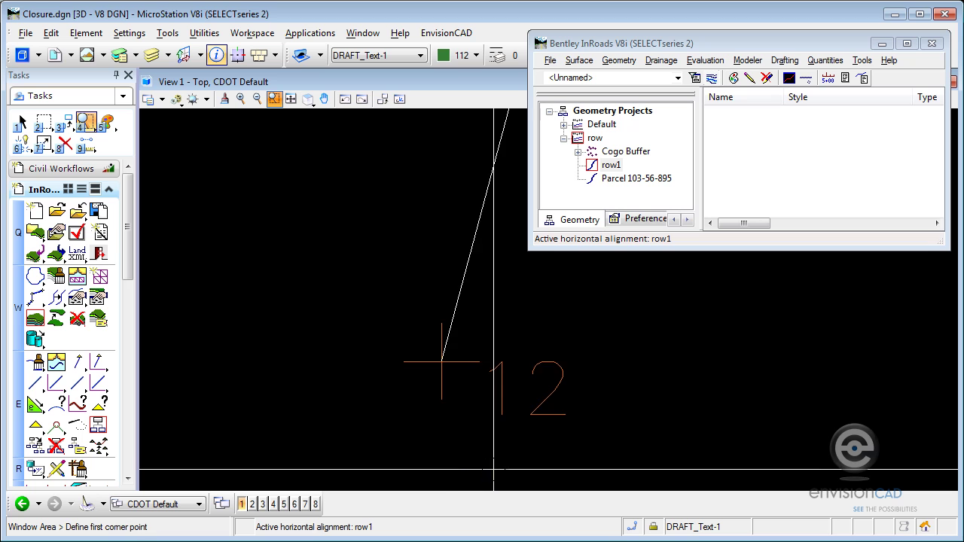
{"action": "left_click", "coordinate": [290, 100]}
{"action": "left_click", "coordinate": [274, 98]}
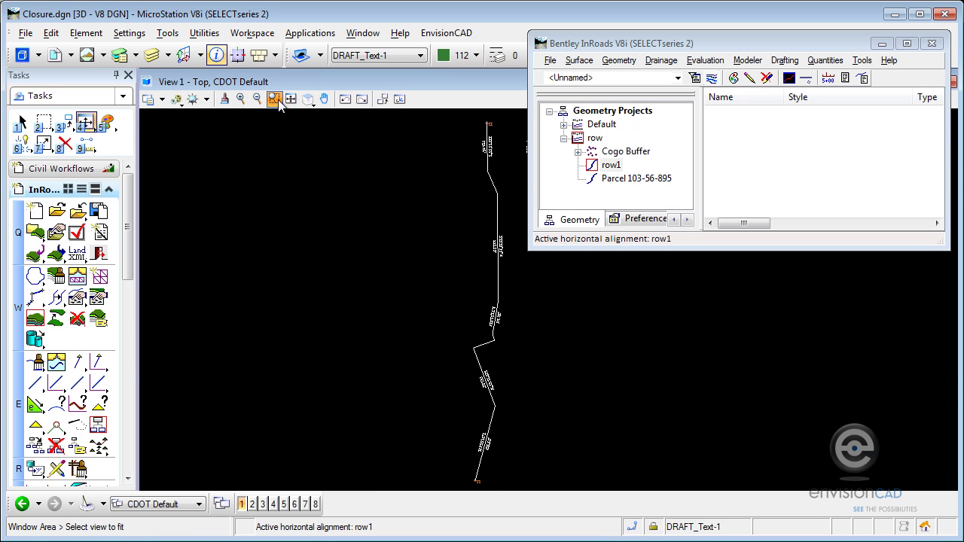
{"action": "left_click", "coordinate": [473, 113]}
{"action": "left_click", "coordinate": [497, 136]}
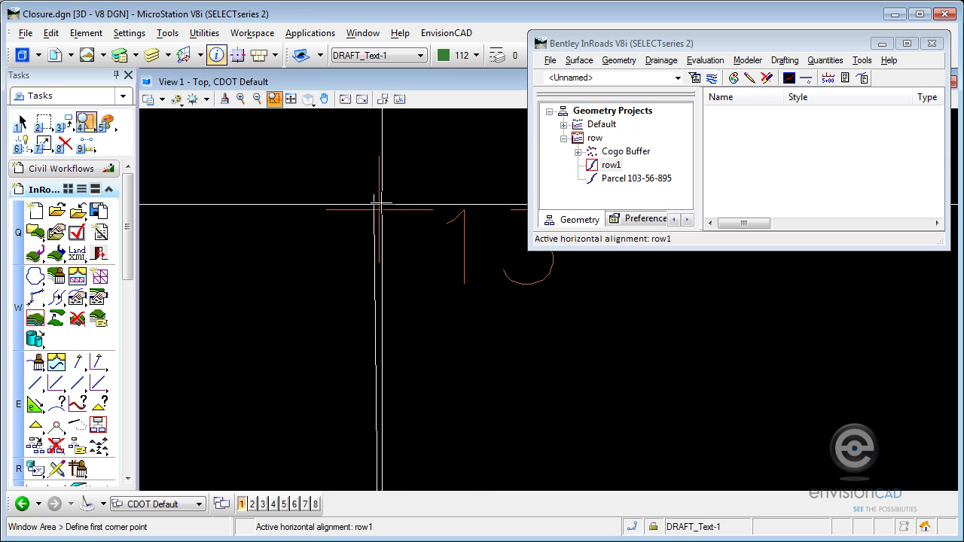
{"action": "scroll", "coordinate": [374, 193], "scroll_direction": "up", "scroll_amount": 5}
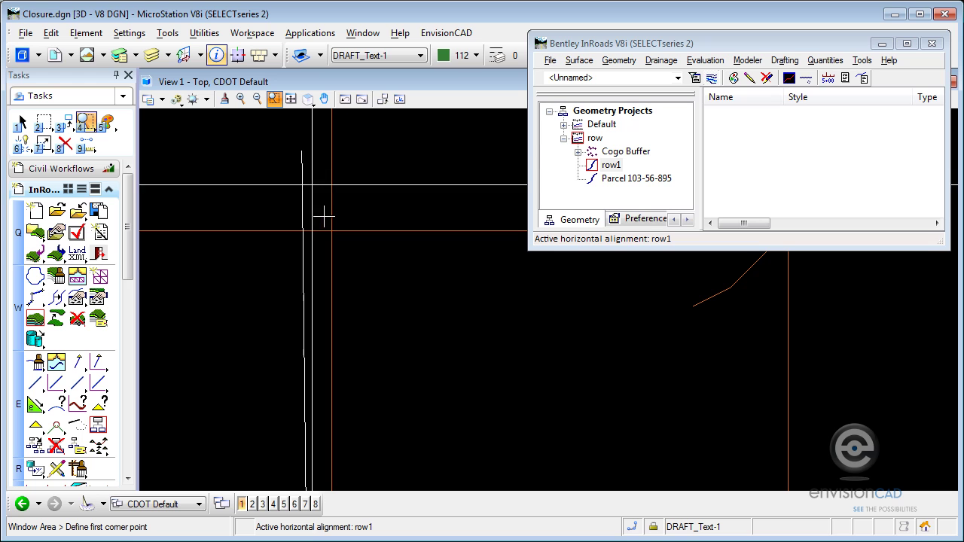
{"action": "scroll", "coordinate": [329, 223], "scroll_direction": "down", "scroll_amount": 3}
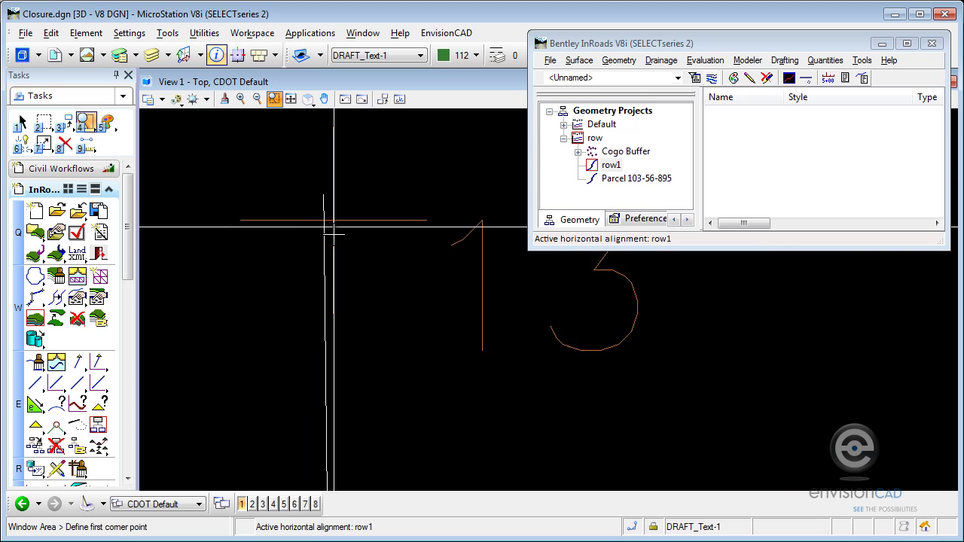
{"action": "scroll", "coordinate": [335, 236], "scroll_direction": "down", "scroll_amount": 4}
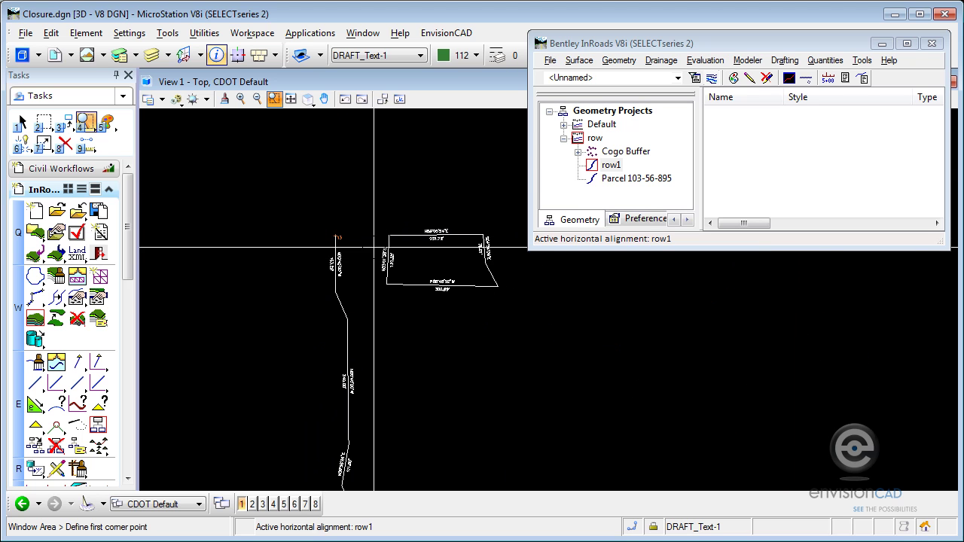
{"action": "scroll", "coordinate": [386, 234], "scroll_direction": "up", "scroll_amount": 5}
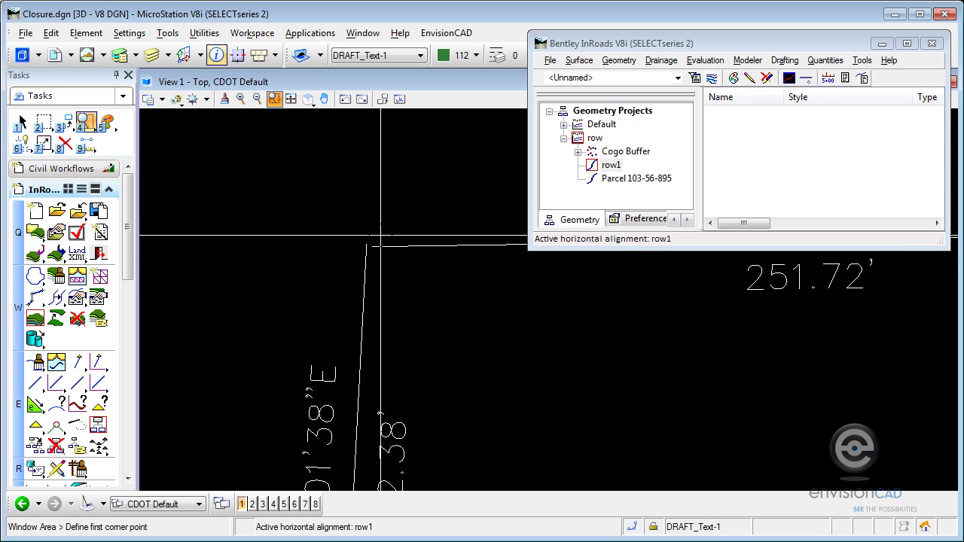
{"action": "scroll", "coordinate": [371, 264], "scroll_direction": "up", "scroll_amount": 2}
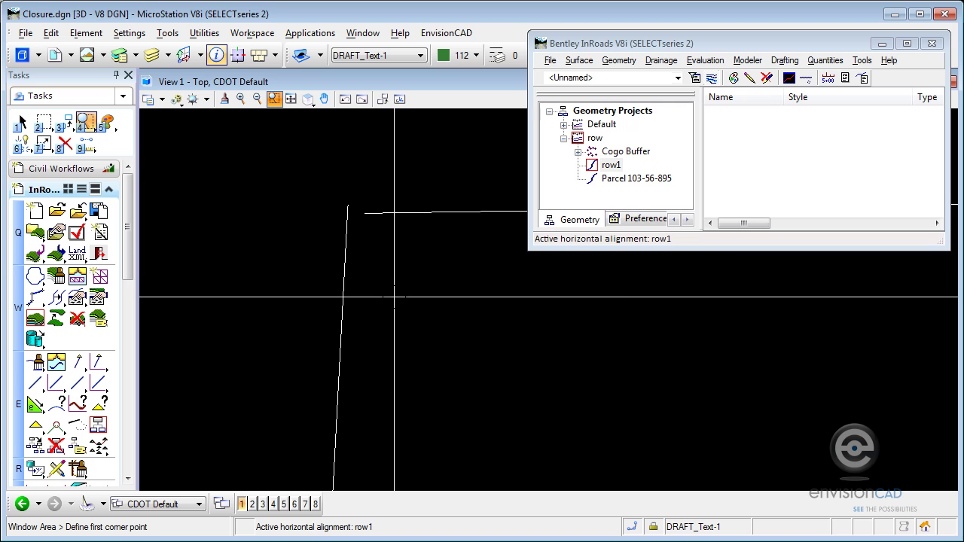
{"action": "scroll", "coordinate": [394, 297], "scroll_direction": "down", "scroll_amount": 5}
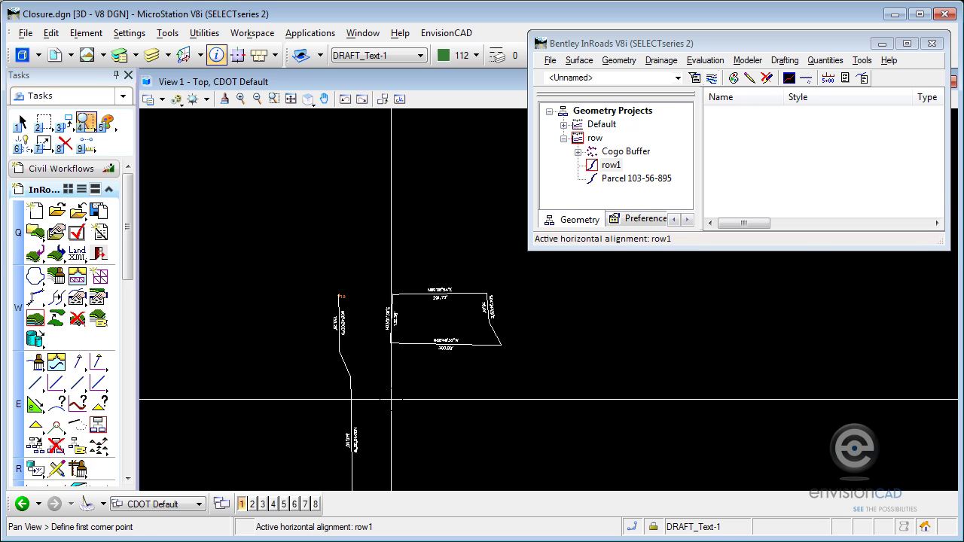
{"action": "middle_click_drag", "start_coordinate": [426, 379], "coordinate": [336, 252]}
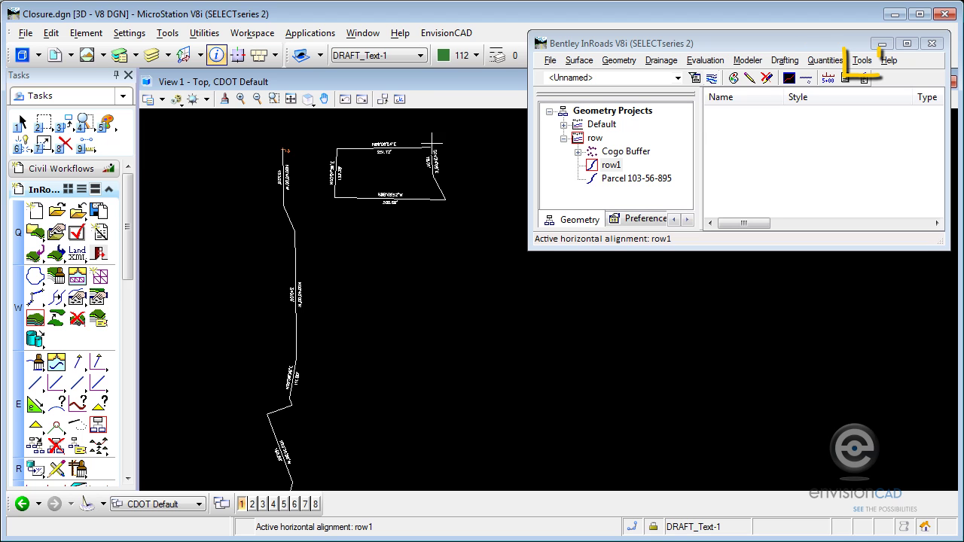
Step: Enable the Traverse Edit Add-In from Tools > Application Add-Ins and confirm with OK
{"action": "left_click", "coordinate": [862, 61]}
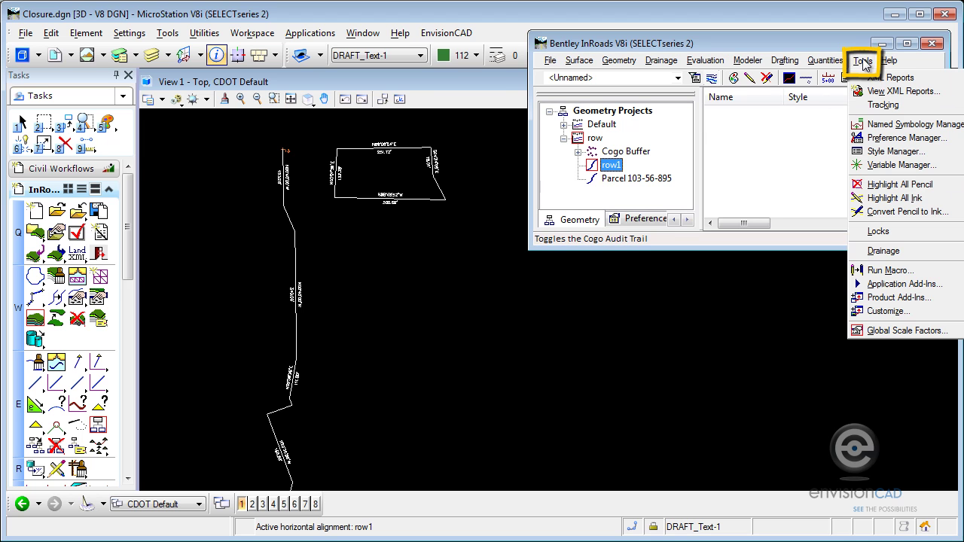
{"action": "left_click", "coordinate": [896, 285]}
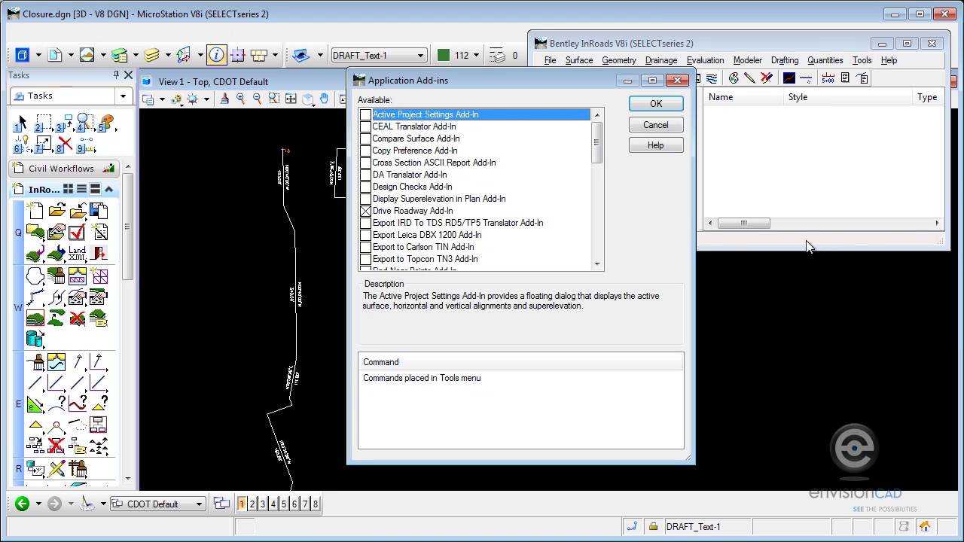
{"action": "left_click_drag", "start_coordinate": [599, 147], "coordinate": [603, 261]}
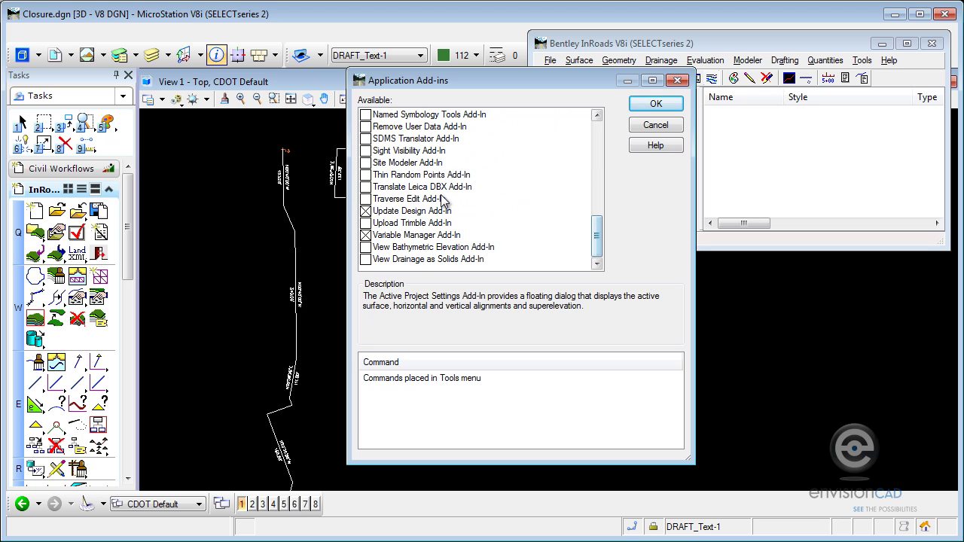
{"action": "left_click", "coordinate": [366, 199]}
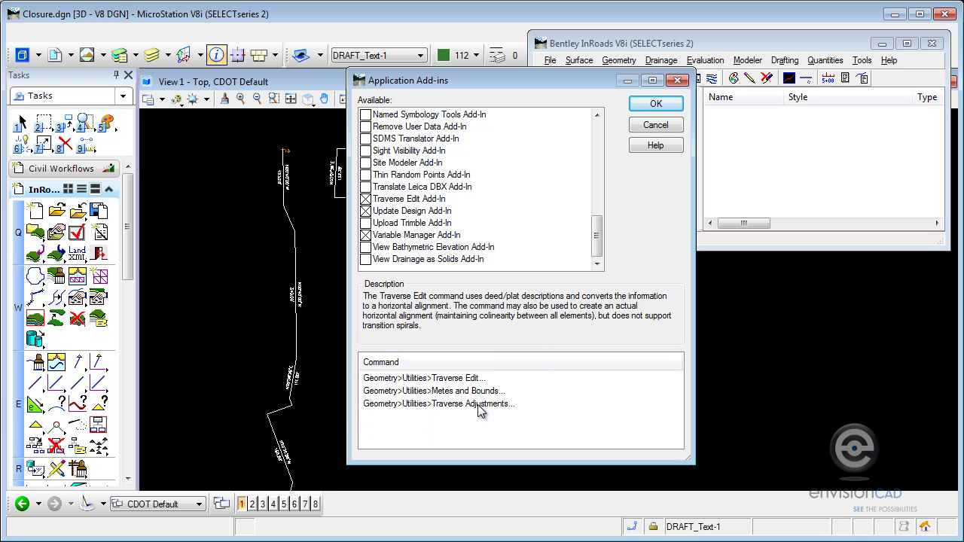
{"action": "left_click", "coordinate": [671, 105]}
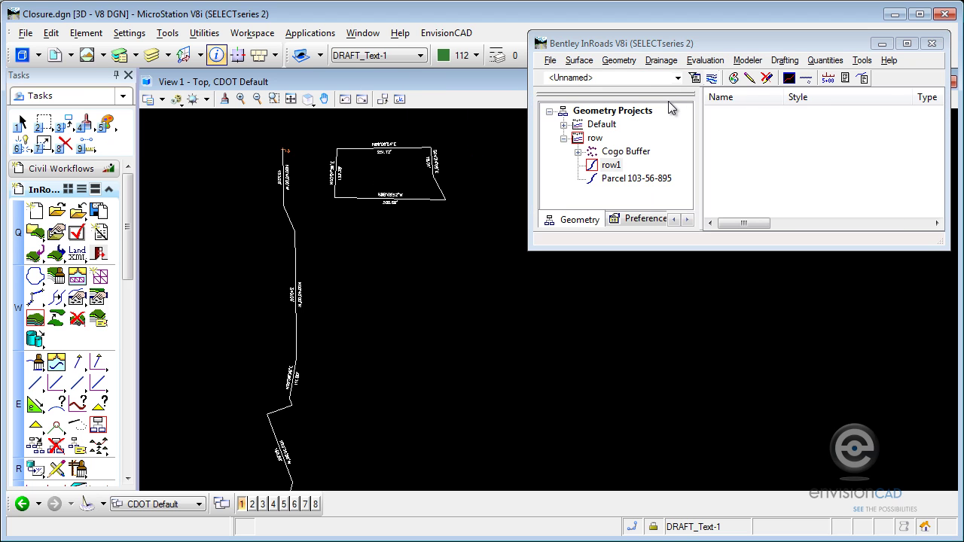
Step: Open Geometry > Utilities > Traverse Adjustments to load row1's nine traverse legs
{"action": "left_click", "coordinate": [626, 65]}
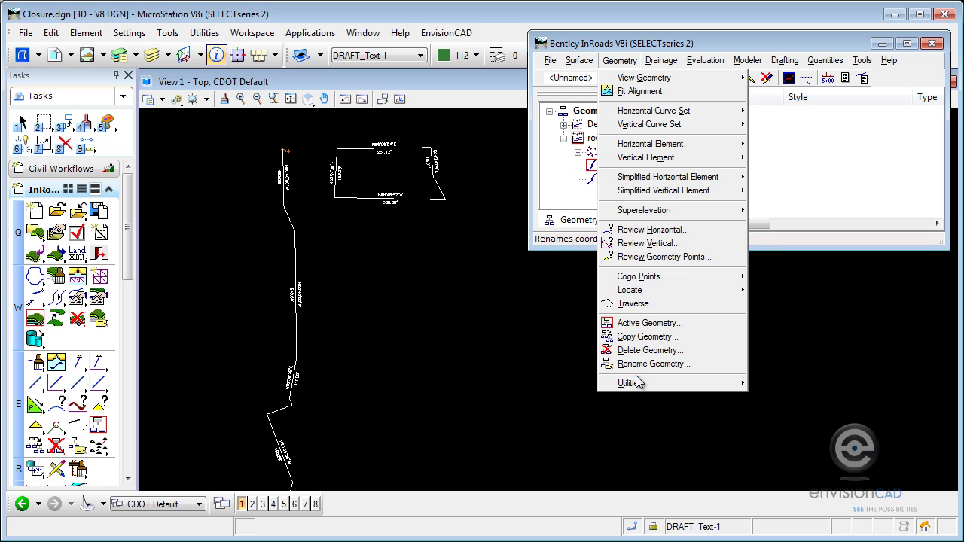
{"action": "mouse_move", "coordinate": [637, 384]}
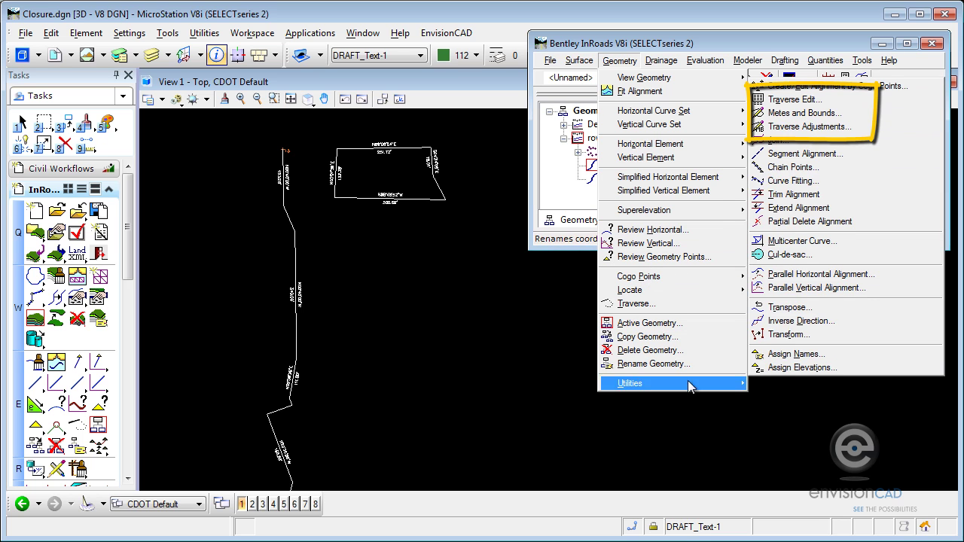
{"action": "left_click", "coordinate": [824, 127]}
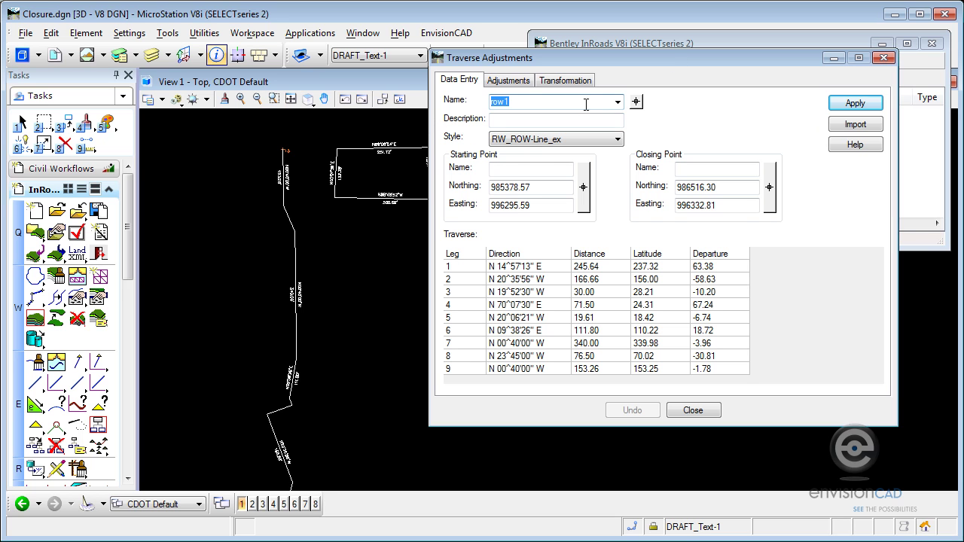
Step: Keep traverse row1, with starting point 12 and closing point 13
{"action": "left_click", "coordinate": [618, 102]}
{"action": "left_click", "coordinate": [618, 102]}
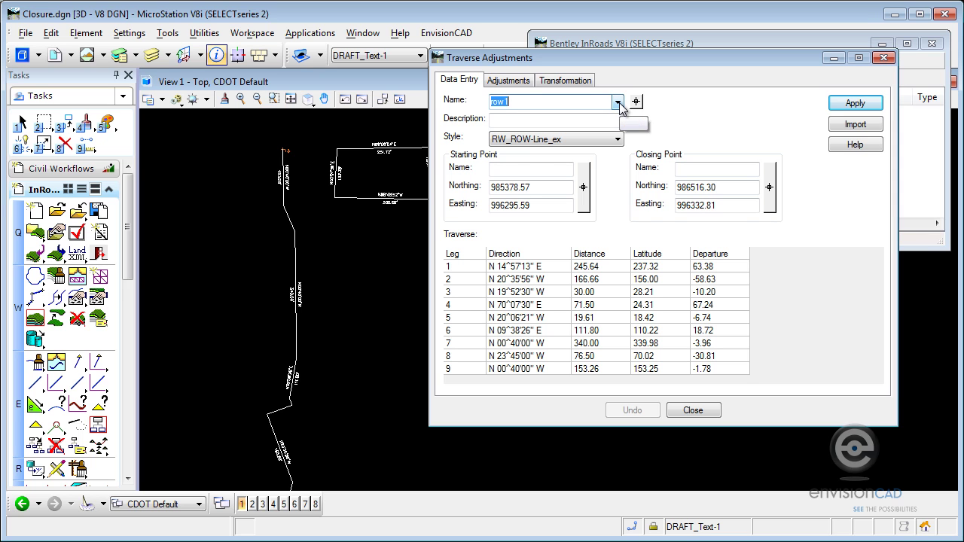
{"action": "left_click", "coordinate": [524, 169]}
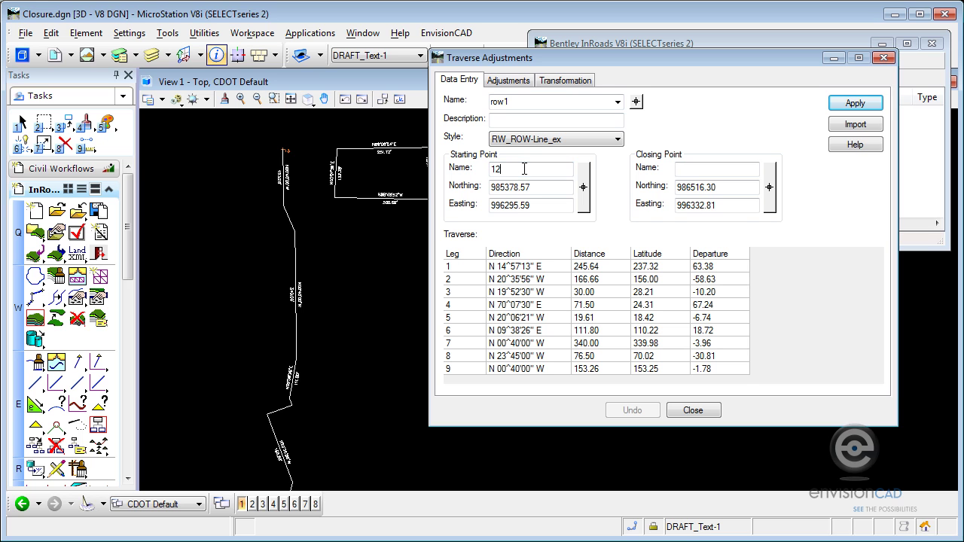
{"action": "key", "text": "Tab"}
{"action": "left_click", "coordinate": [724, 170]}
{"action": "type", "text": "13"}
{"action": "key", "text": "Tab"}
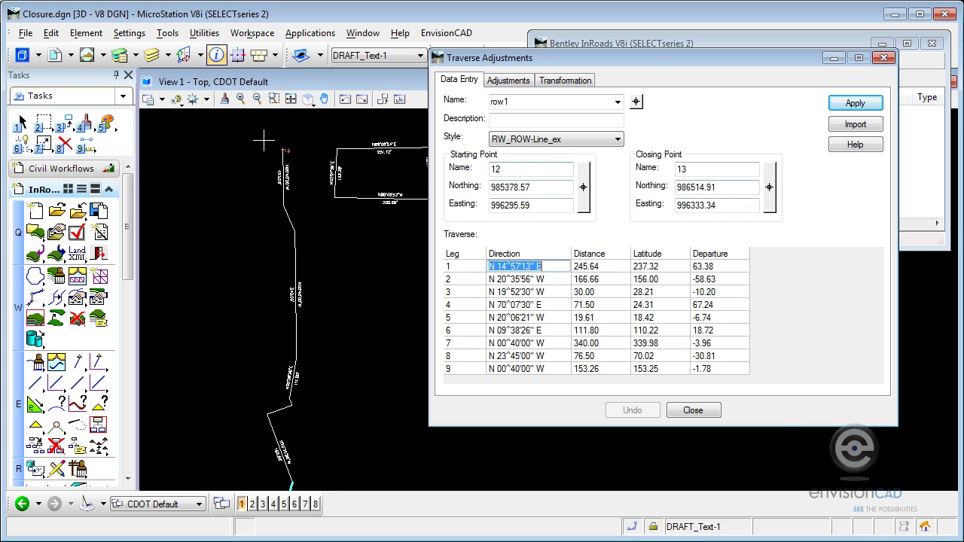
{"action": "scroll", "coordinate": [287, 142], "scroll_direction": "up", "scroll_amount": 8}
{"action": "scroll", "coordinate": [277, 172], "scroll_direction": "up", "scroll_amount": 5}
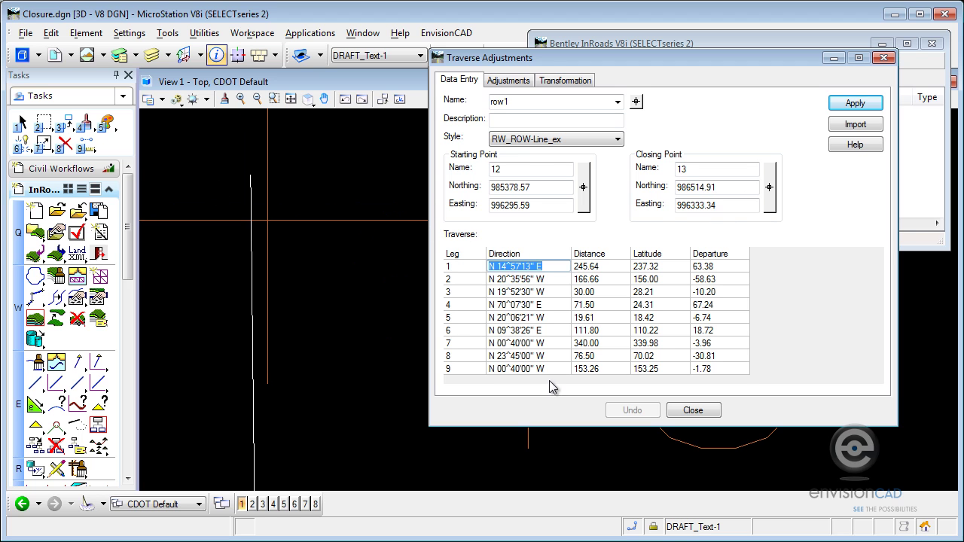
Step: Apply the Compass method on the Adjustments tab so each leg's corrections read 0.00
{"action": "left_click", "coordinate": [511, 82]}
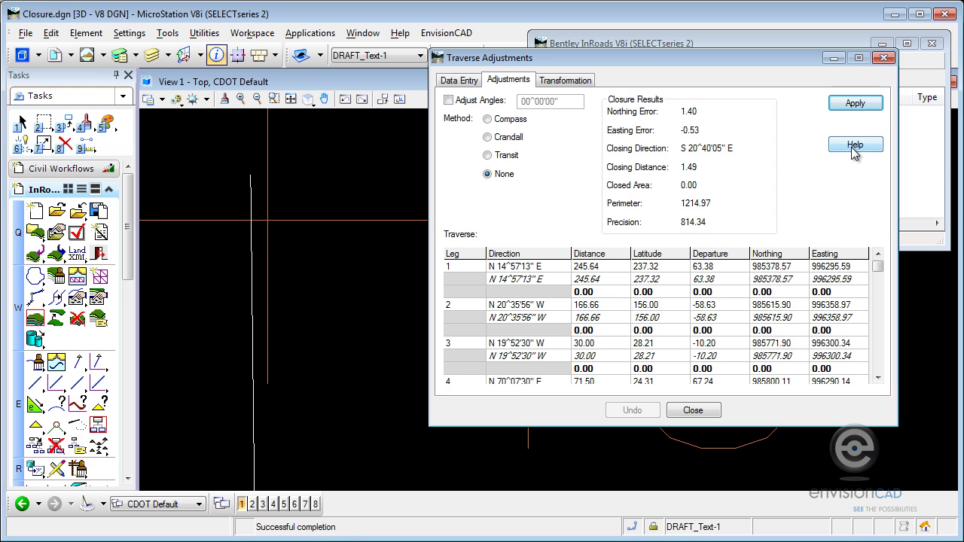
{"action": "left_click", "coordinate": [487, 121]}
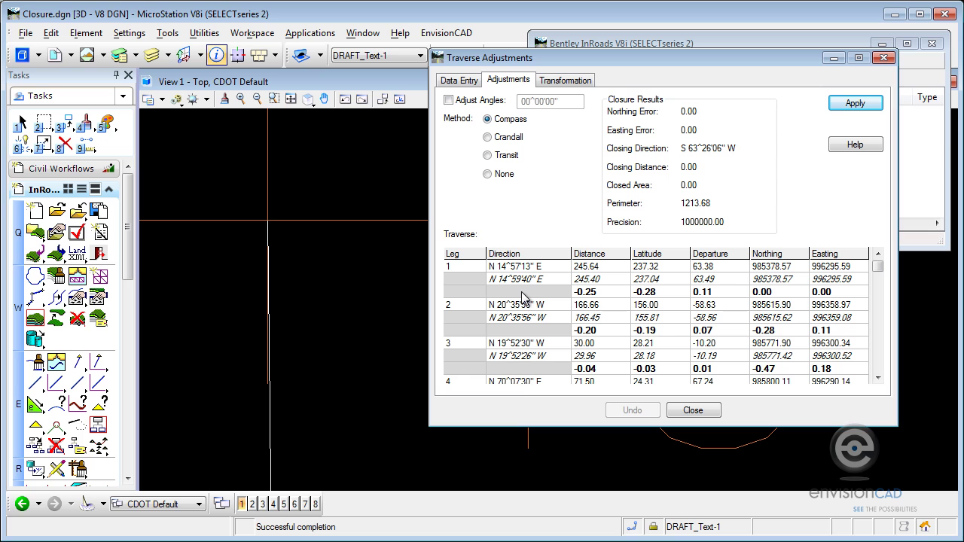
{"action": "left_click", "coordinate": [863, 107]}
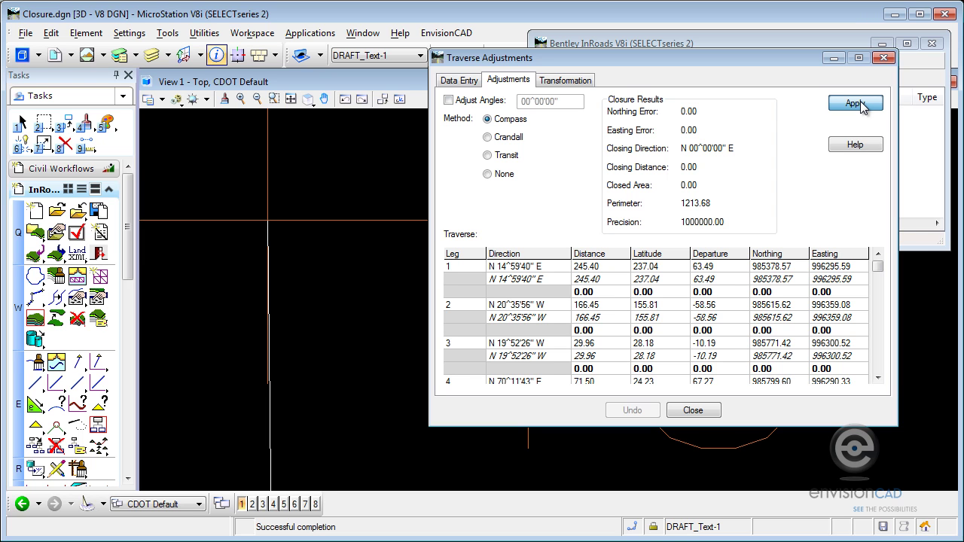
{"action": "left_click", "coordinate": [863, 107]}
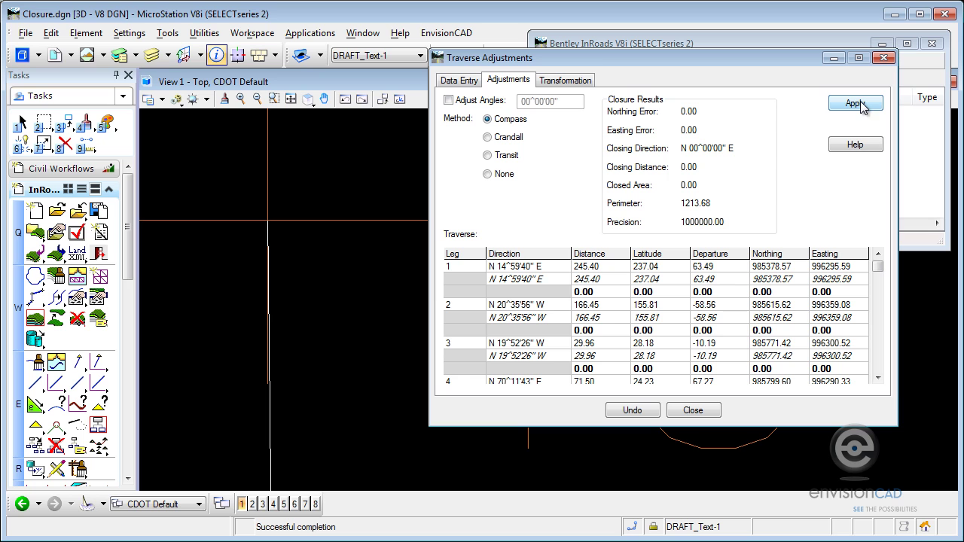
Step: Review the Transformation tab, return to Adjustments, and close the Traverse Adjustments dialog
{"action": "left_click", "coordinate": [567, 85]}
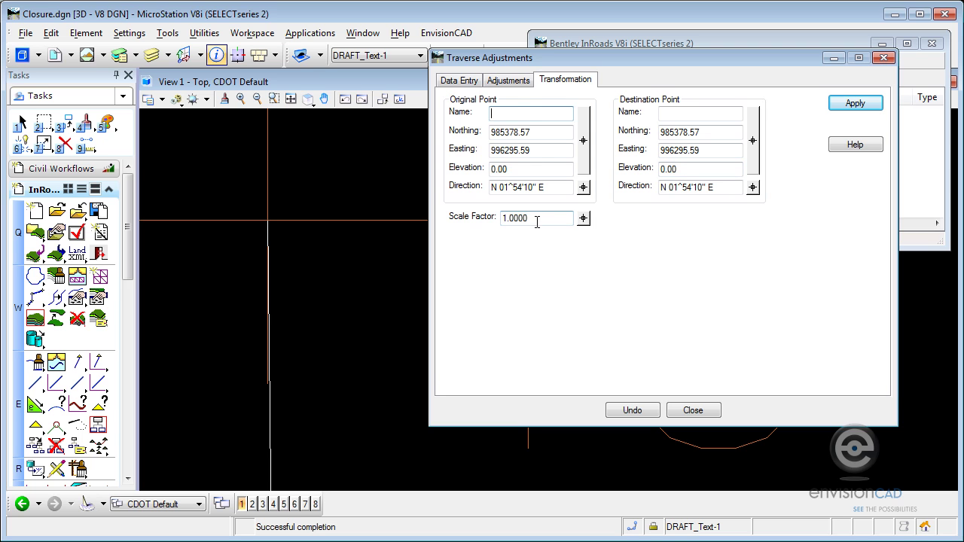
{"action": "left_click", "coordinate": [510, 81]}
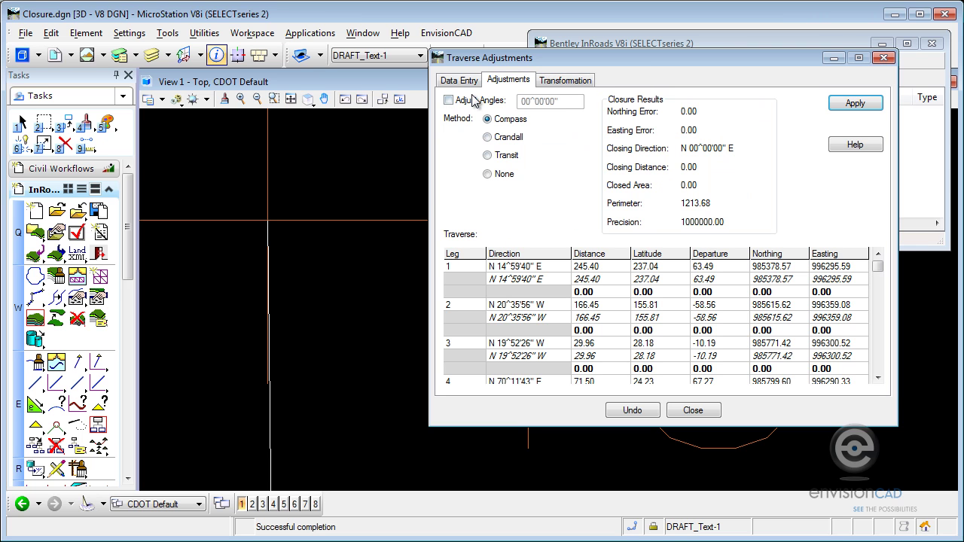
{"action": "left_click", "coordinate": [701, 412]}
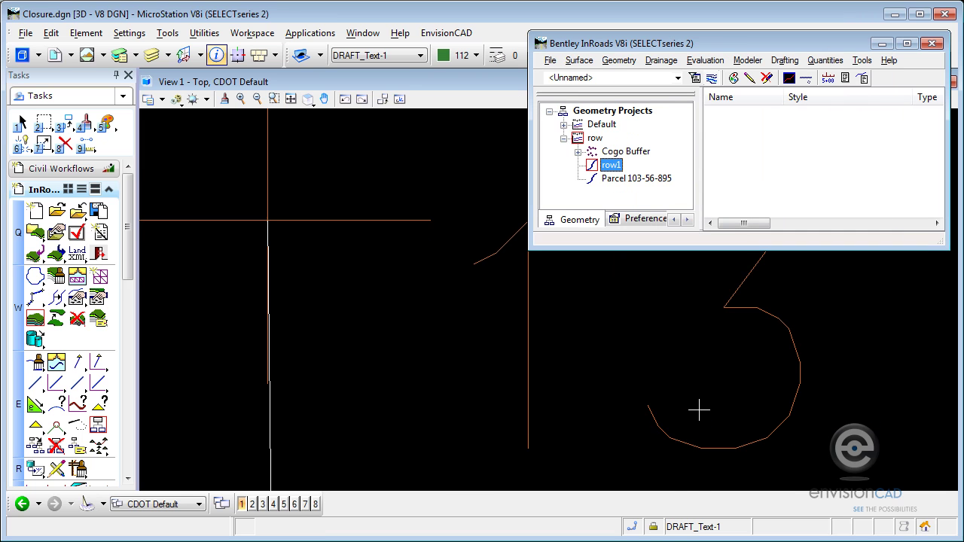
Step: Pan and zoom to show the whole parcel outline with its bearing and distance labels
{"action": "scroll", "coordinate": [698, 410], "scroll_direction": "down", "scroll_amount": 5}
{"action": "middle_click_drag", "start_coordinate": [714, 410], "coordinate": [295, 232]}
{"action": "scroll", "coordinate": [401, 317], "scroll_direction": "up", "scroll_amount": 5}
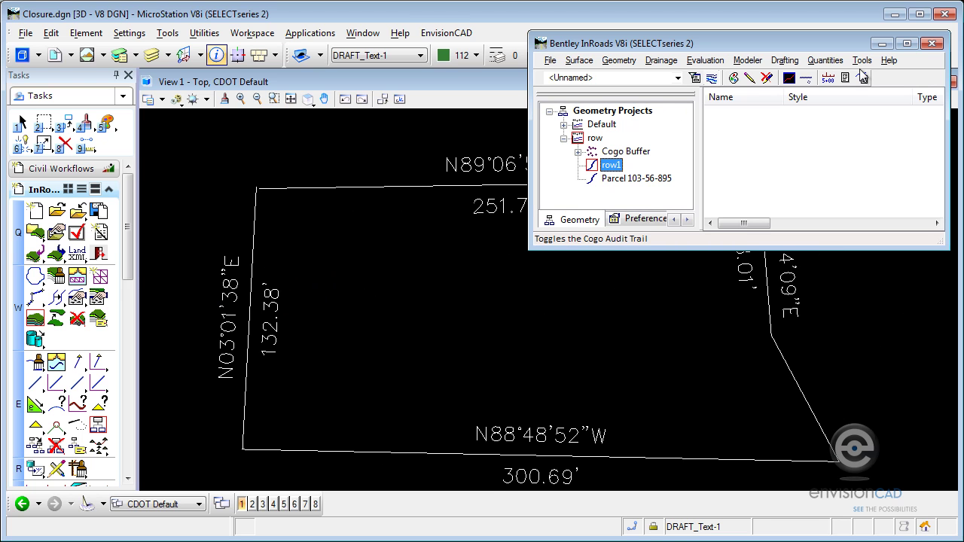
Step: Review row1's nine legs in Metes and Bounds and close it without changes
{"action": "left_click", "coordinate": [613, 62]}
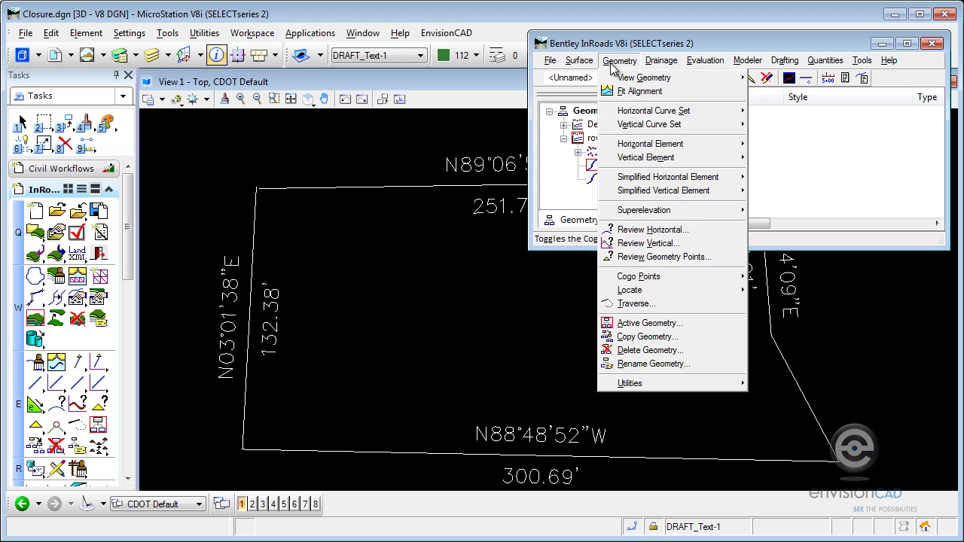
{"action": "mouse_move", "coordinate": [674, 385]}
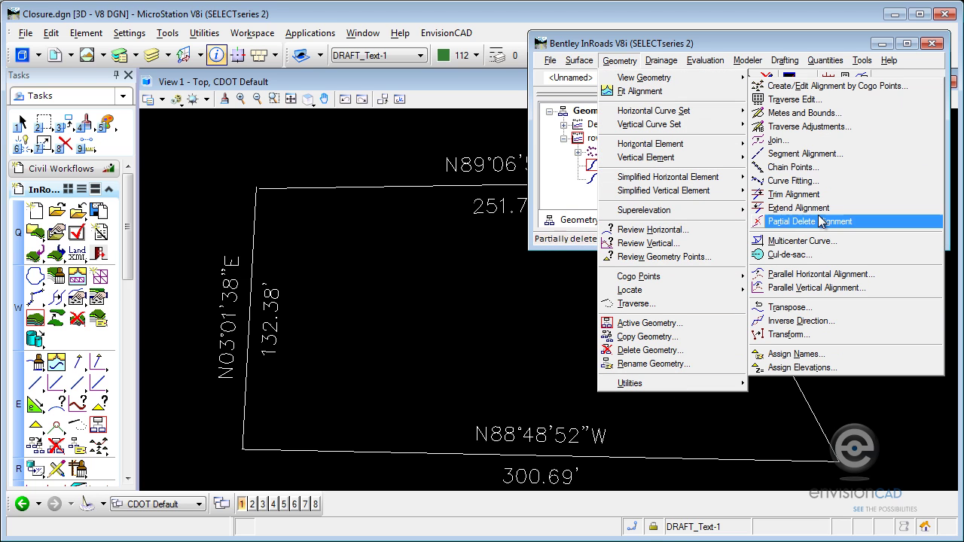
{"action": "left_click", "coordinate": [815, 113]}
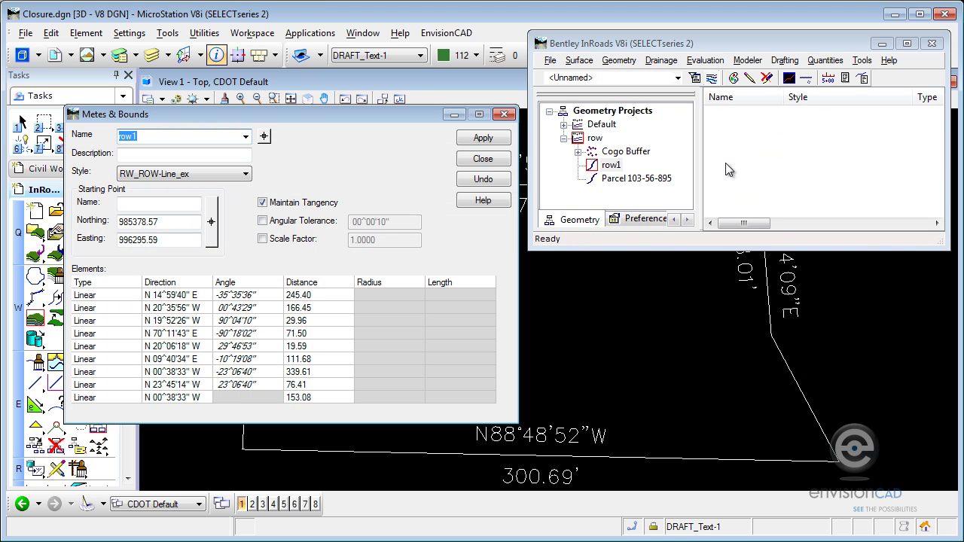
{"action": "left_click", "coordinate": [239, 308]}
{"action": "left_click", "coordinate": [182, 334]}
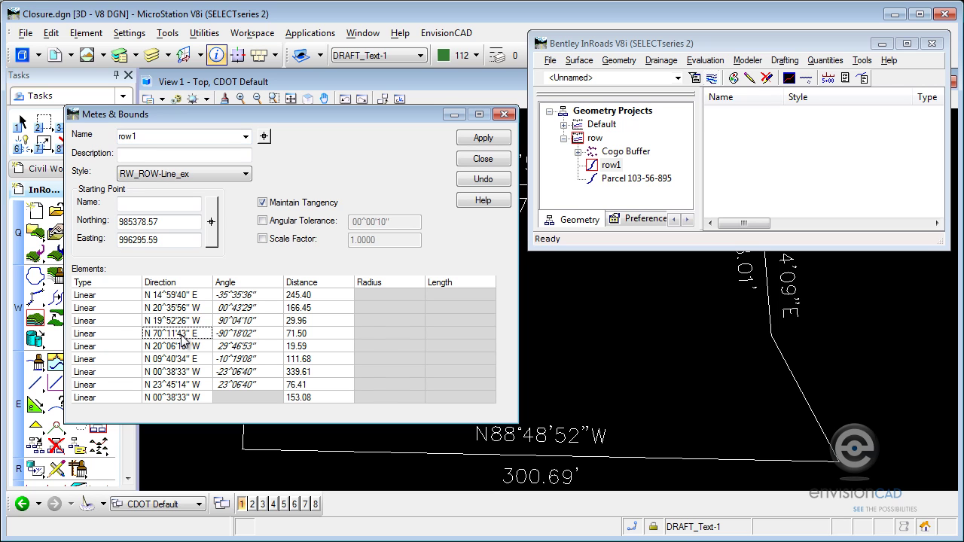
{"action": "right_click", "coordinate": [232, 343]}
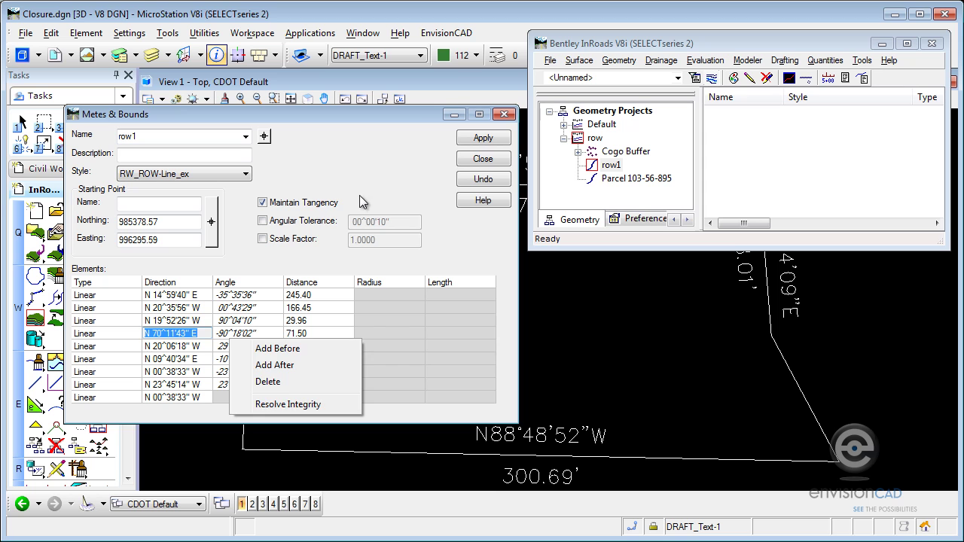
{"action": "left_click", "coordinate": [412, 173]}
{"action": "left_click_drag", "start_coordinate": [345, 109], "coordinate": [351, 123]}
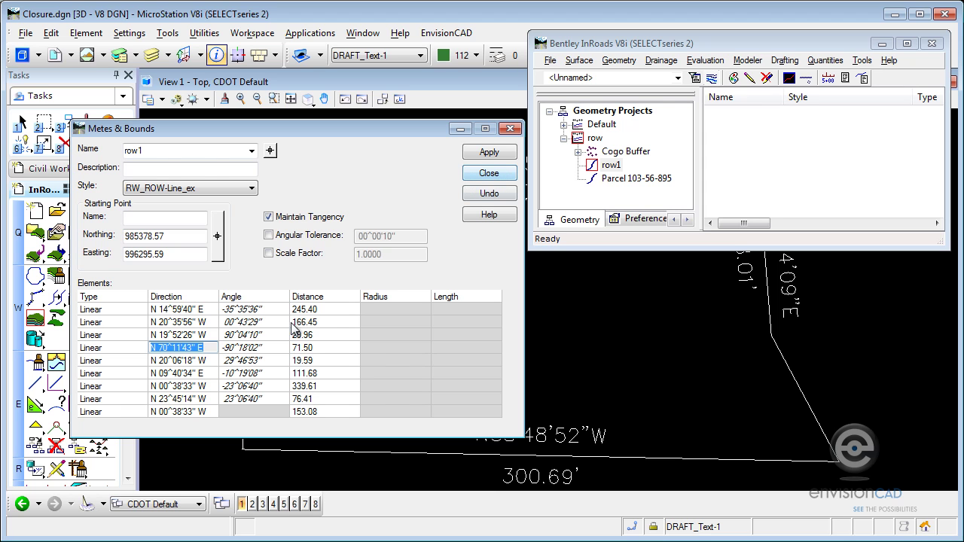
{"action": "left_click", "coordinate": [514, 180]}
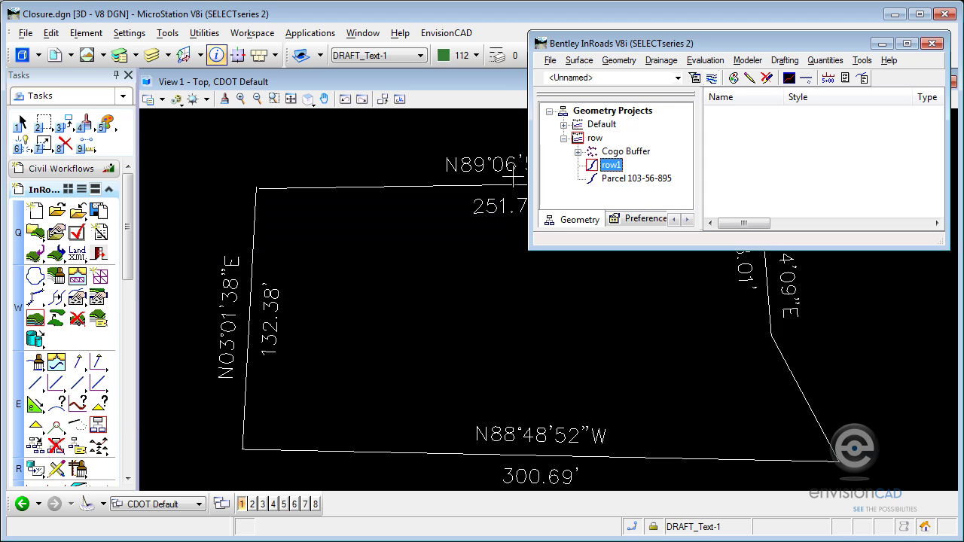
Step: Open Traverse Edit and load Parcel 103-56-895 as the horizontal alignment
{"action": "left_click", "coordinate": [619, 64]}
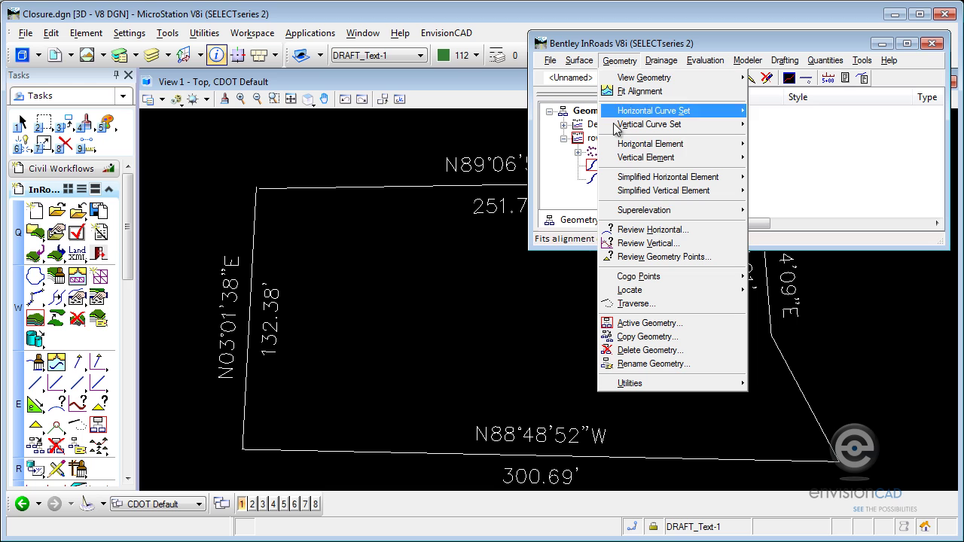
{"action": "mouse_move", "coordinate": [687, 386]}
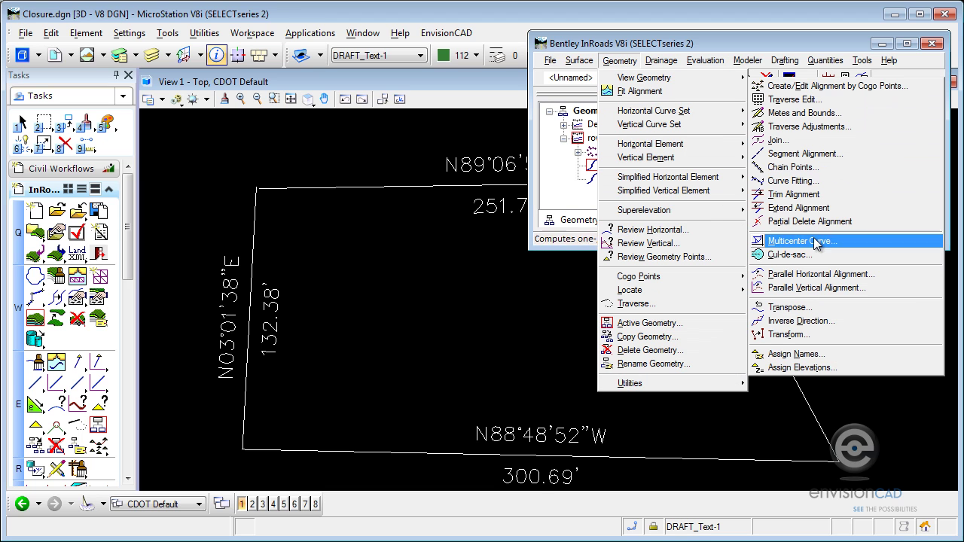
{"action": "left_click", "coordinate": [804, 105]}
{"action": "left_click_drag", "start_coordinate": [786, 96], "coordinate": [592, 82]}
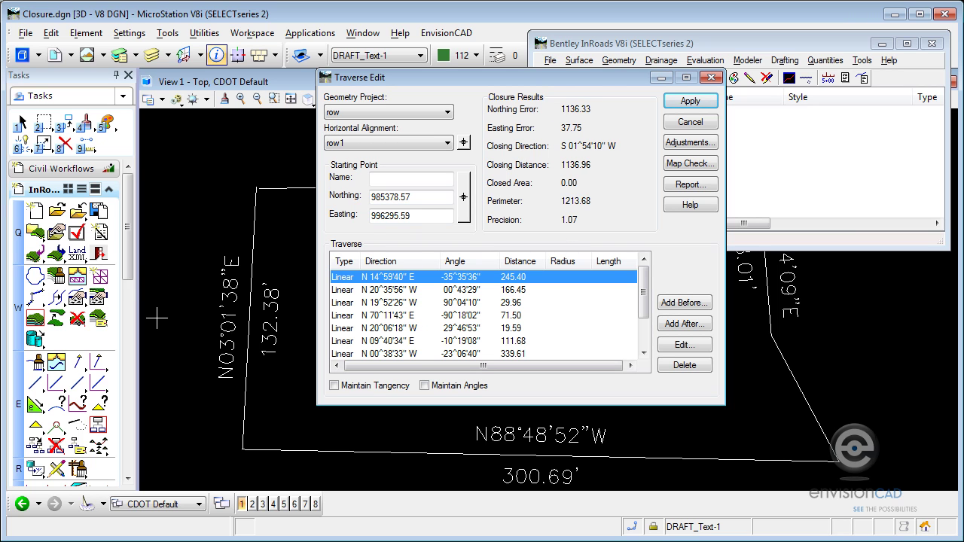
{"action": "left_click", "coordinate": [395, 144]}
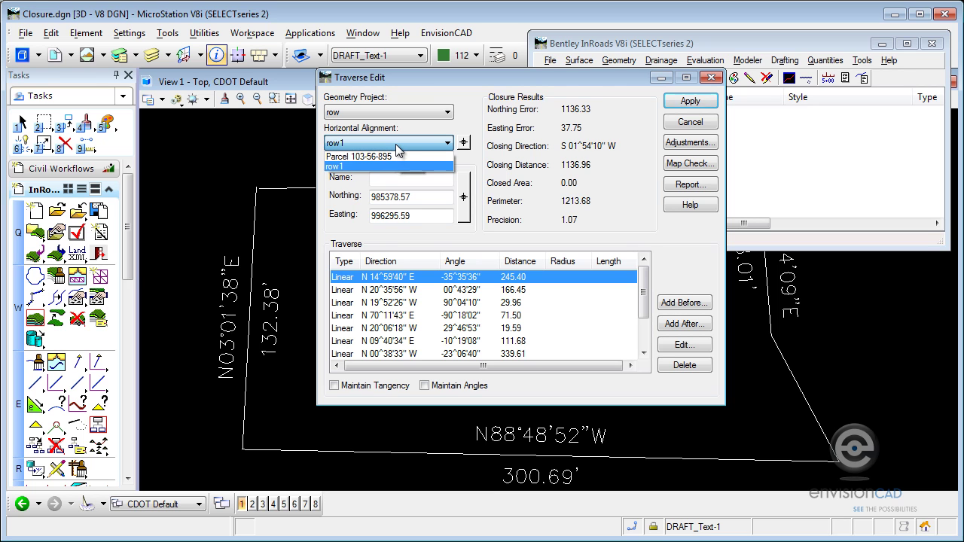
{"action": "left_click", "coordinate": [397, 158]}
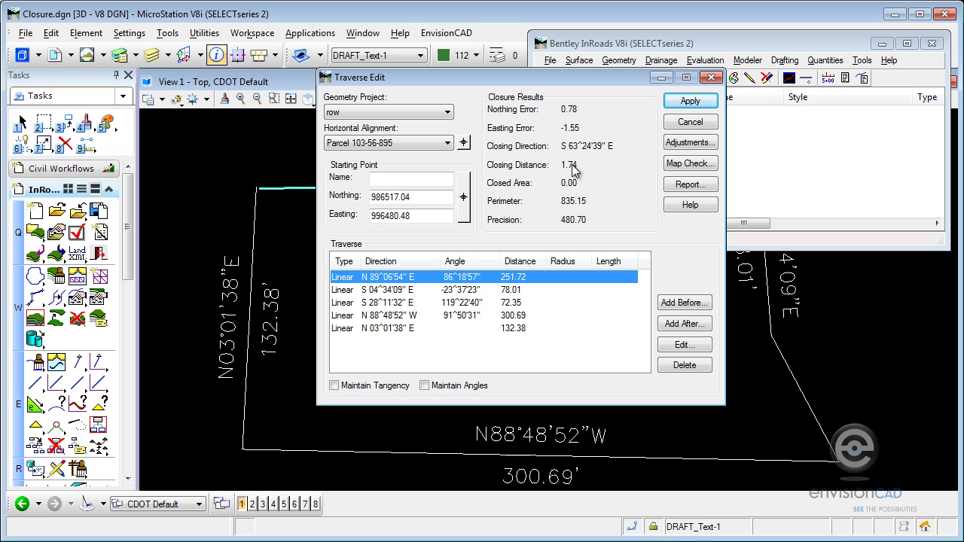
Step: Inspect the second leg S 04°34'09" E in the leg editor without changes
{"action": "left_click", "coordinate": [398, 294]}
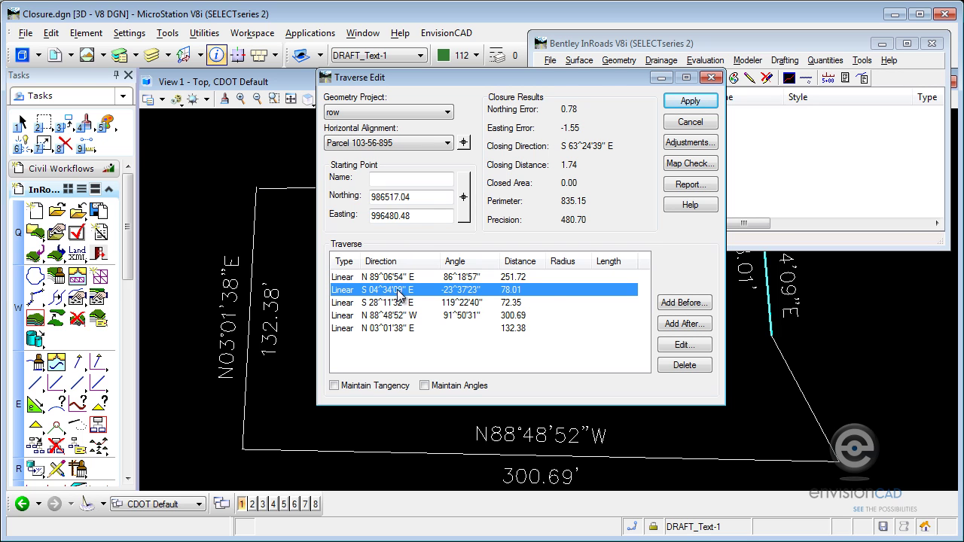
{"action": "left_click", "coordinate": [682, 345]}
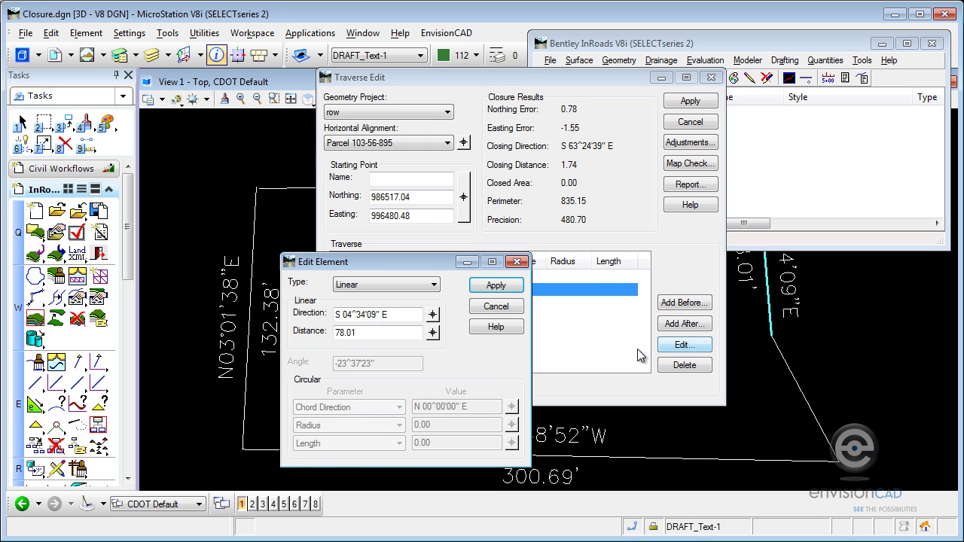
{"action": "left_click", "coordinate": [488, 311]}
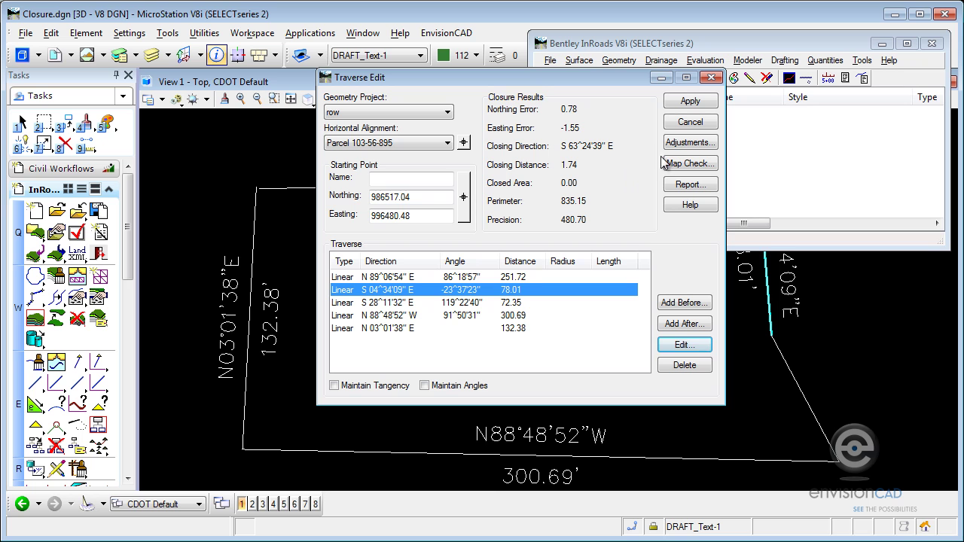
Step: Compare Crandall, Transit and angular adjustment results, then accept the Compass adjustment
{"action": "left_click", "coordinate": [687, 143]}
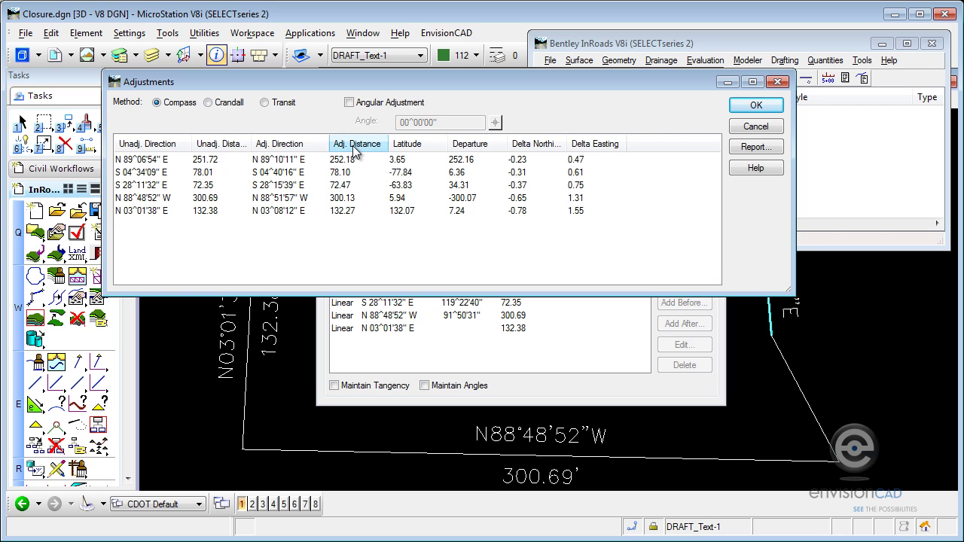
{"action": "left_click", "coordinate": [217, 108]}
{"action": "left_click", "coordinate": [277, 107]}
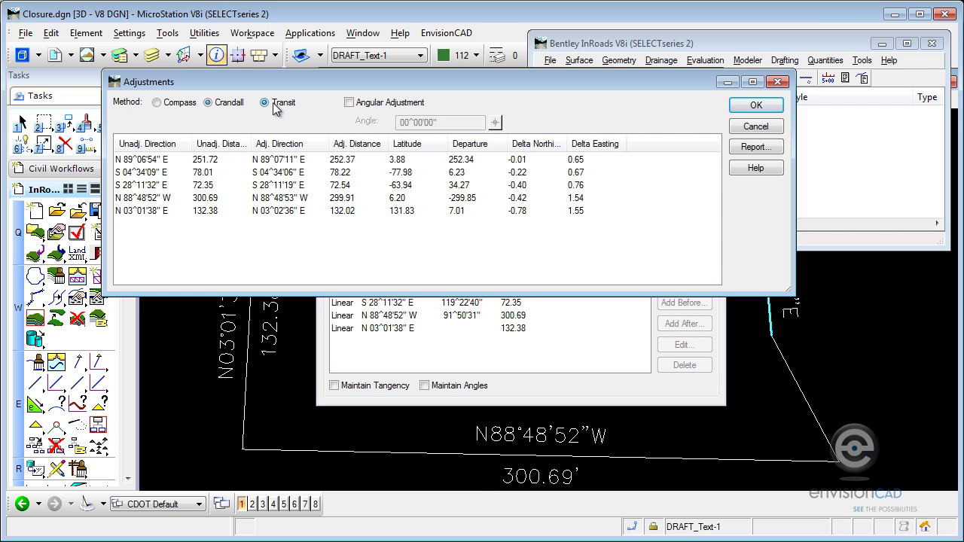
{"action": "left_click", "coordinate": [350, 103]}
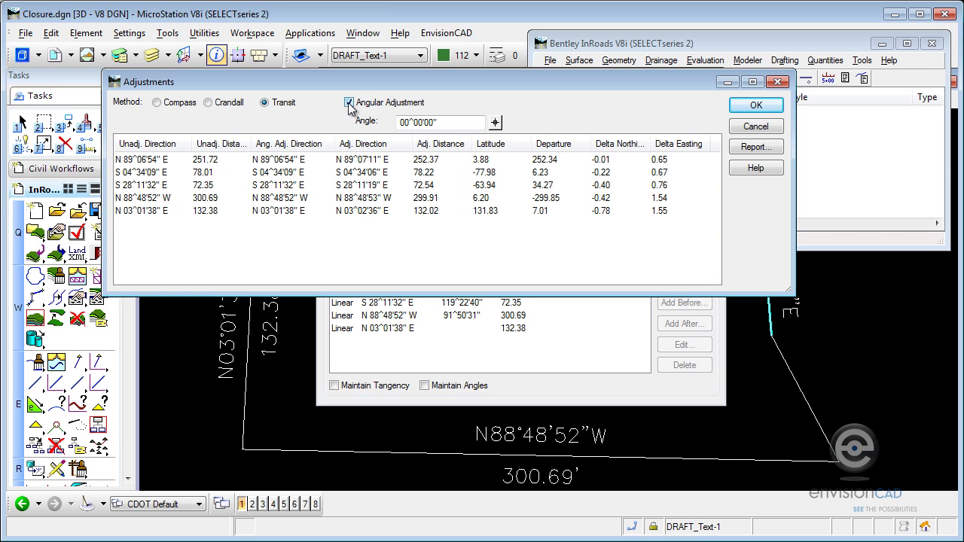
{"action": "left_click", "coordinate": [349, 103]}
{"action": "left_click", "coordinate": [157, 103]}
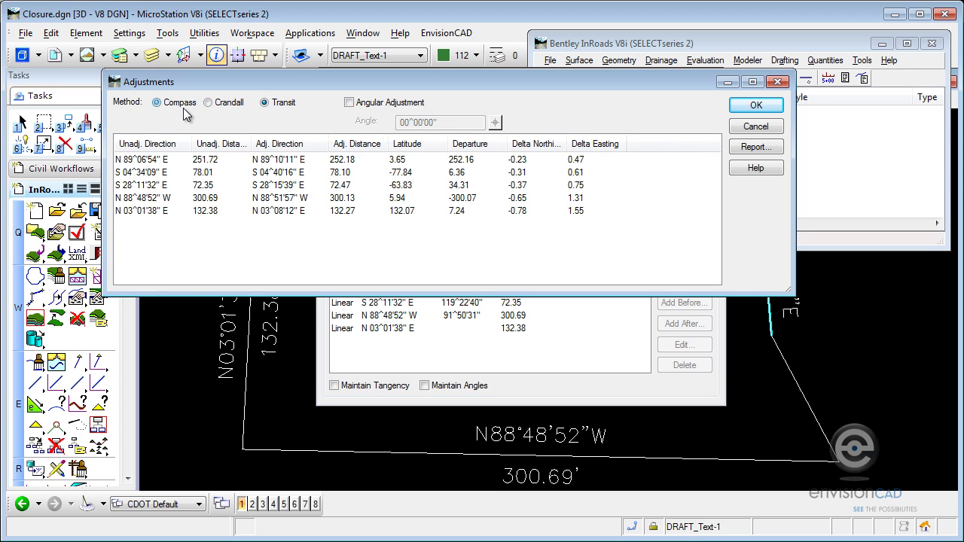
{"action": "left_click", "coordinate": [757, 106]}
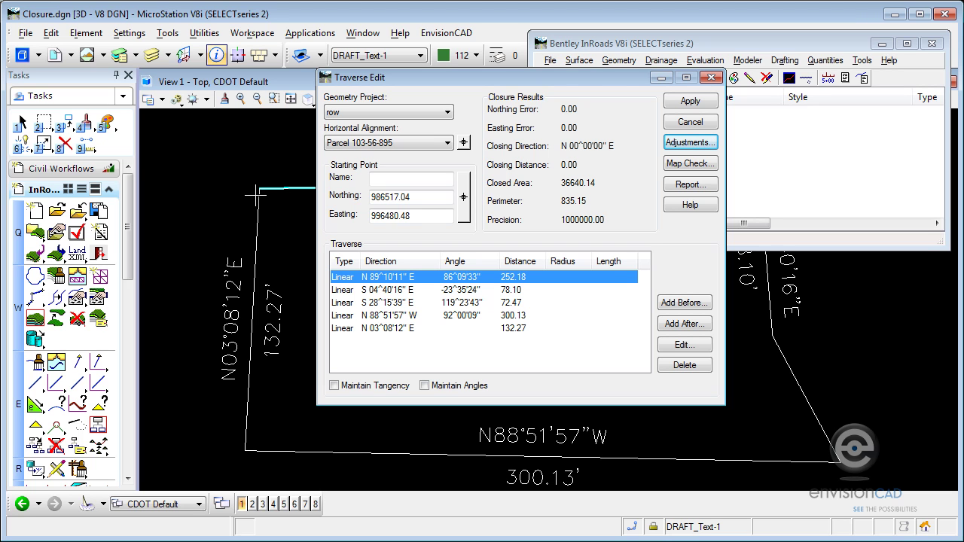
Step: Apply the parcel traverse edits and save the row geometry project to Row.alg
{"action": "left_click", "coordinate": [704, 102]}
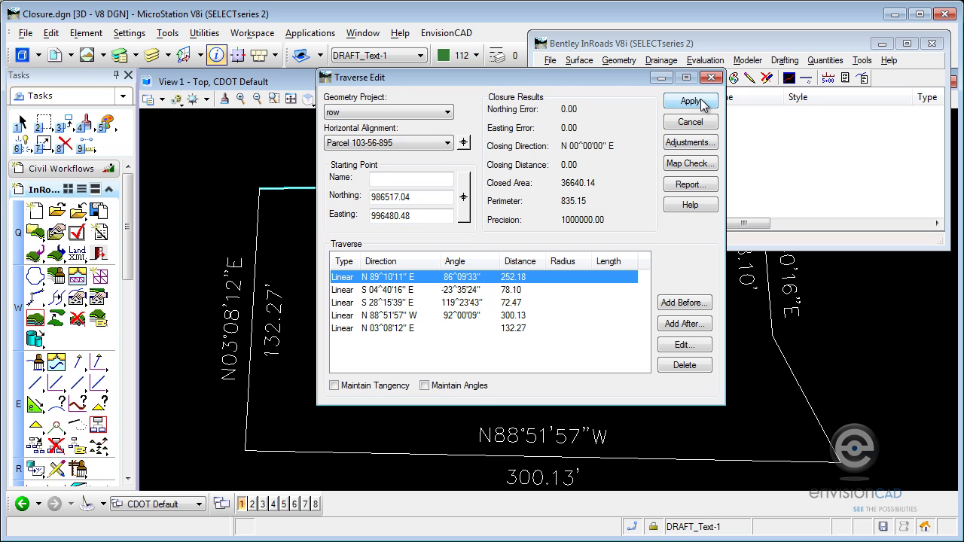
{"action": "left_click", "coordinate": [690, 122]}
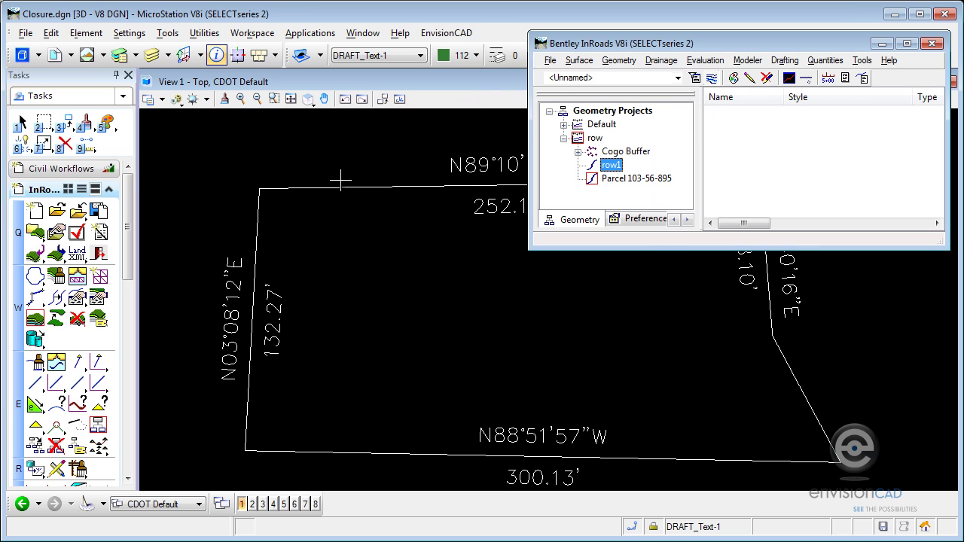
{"action": "scroll", "coordinate": [259, 196], "scroll_direction": "up", "scroll_amount": 2}
{"action": "scroll", "coordinate": [276, 147], "scroll_direction": "down", "scroll_amount": 4}
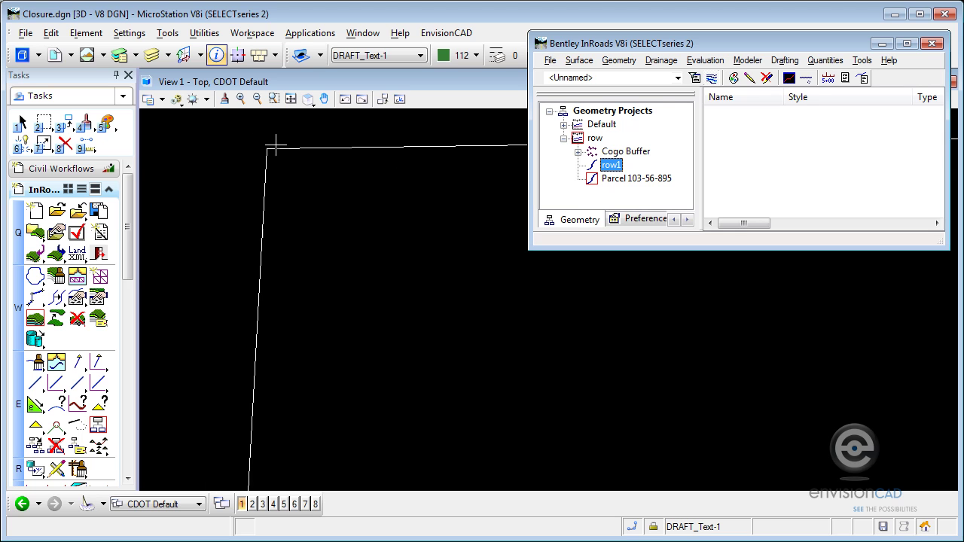
{"action": "right_click", "coordinate": [592, 138]}
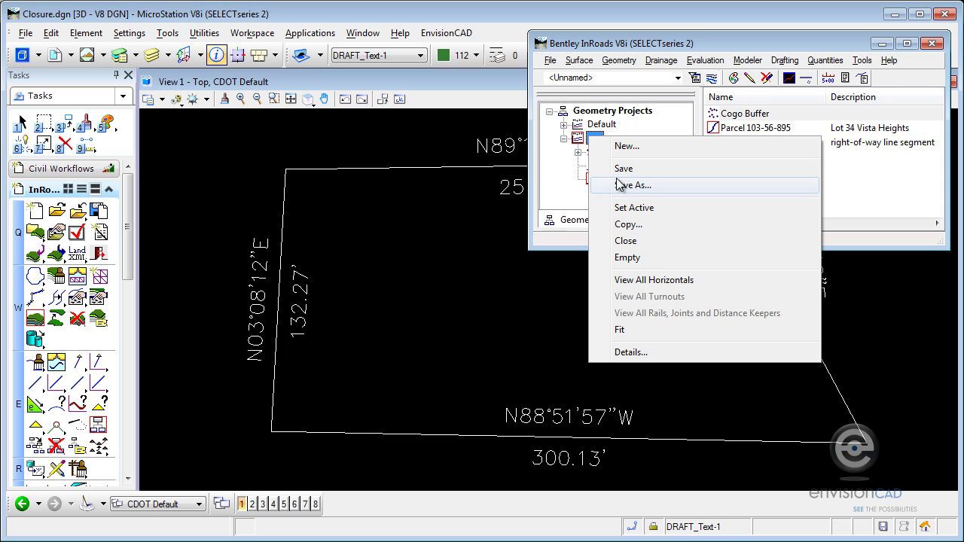
{"action": "left_click", "coordinate": [622, 170]}
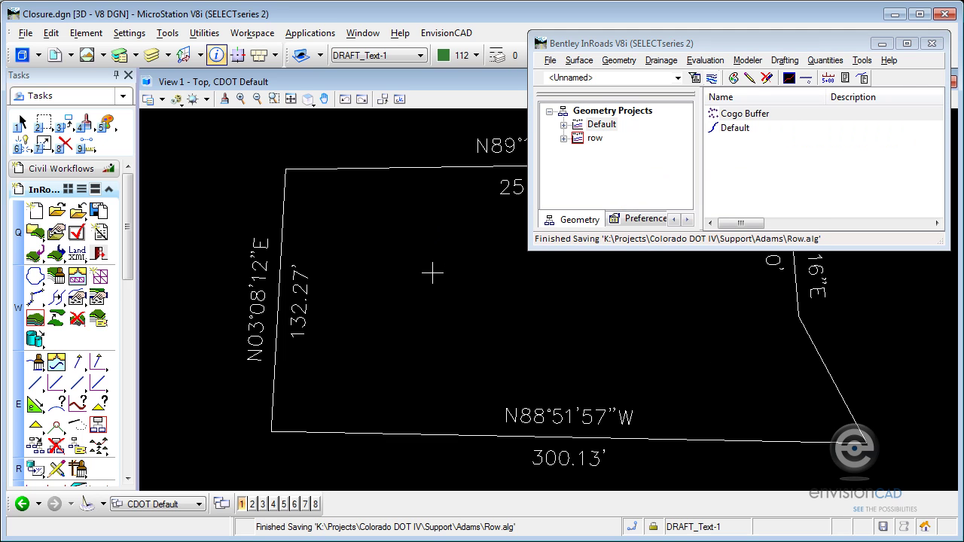